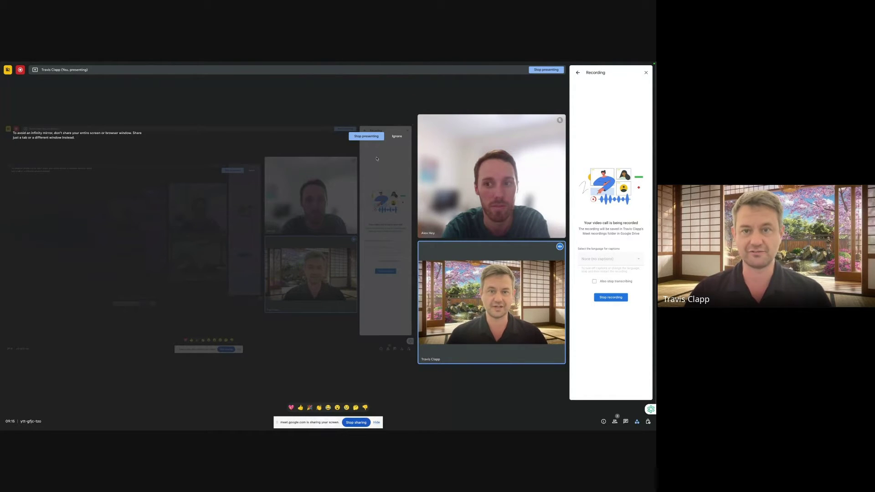
- Bring up the app switcher from the full-screen Google Meet recording
key("super+Tab")
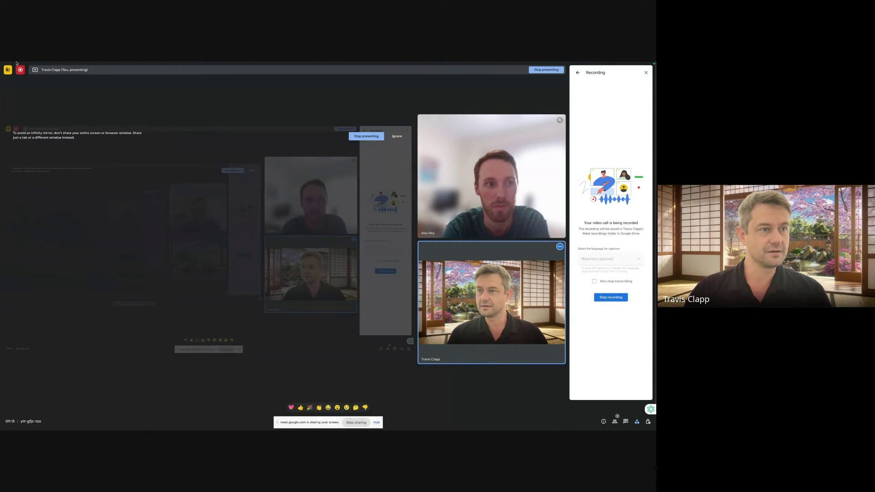
- Leave full-screen and view the list of four chatbots in Chatbase
left_click(17, 72)
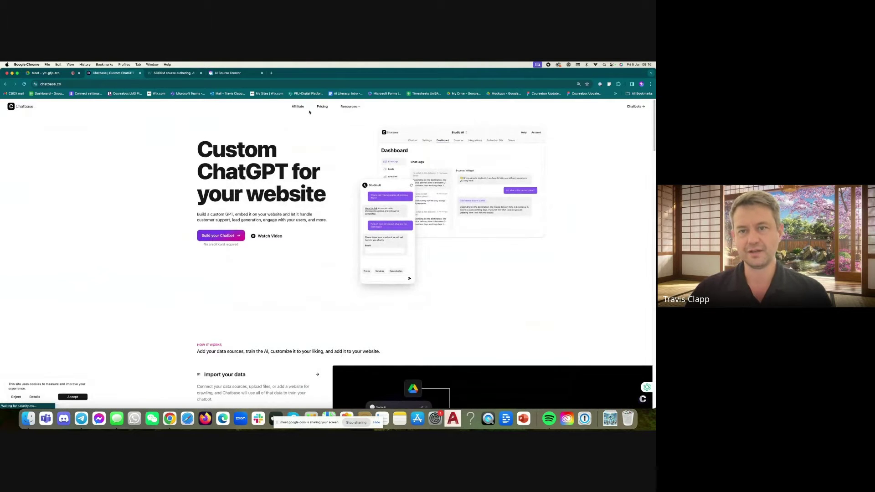
left_click(633, 107)
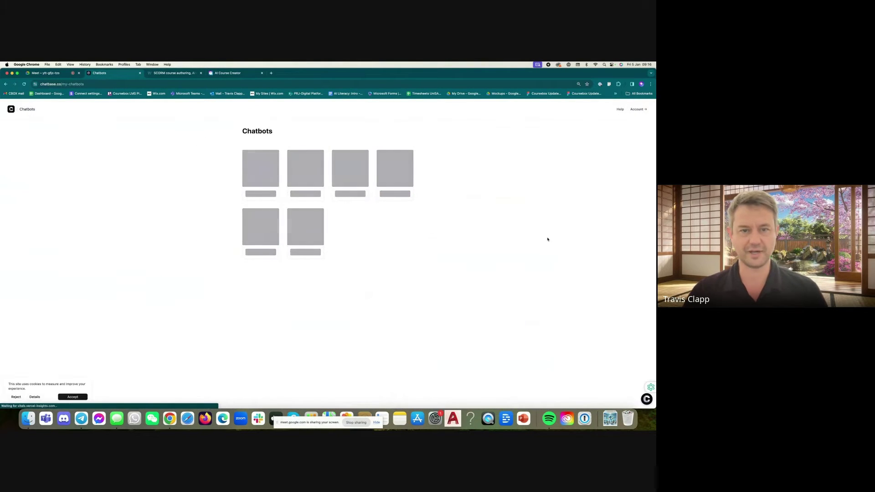
- Switch over to the Web Design Café site with its chat widget
left_click(57, 84)
left_click(151, 177)
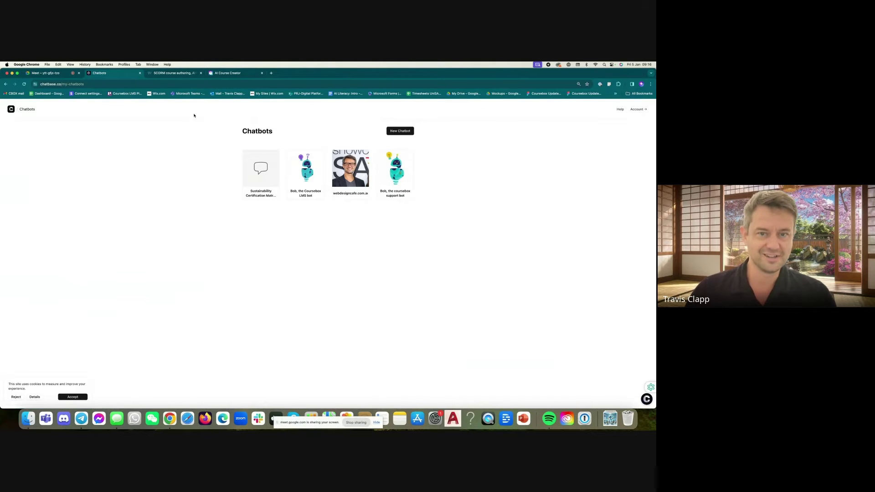
left_click(165, 74)
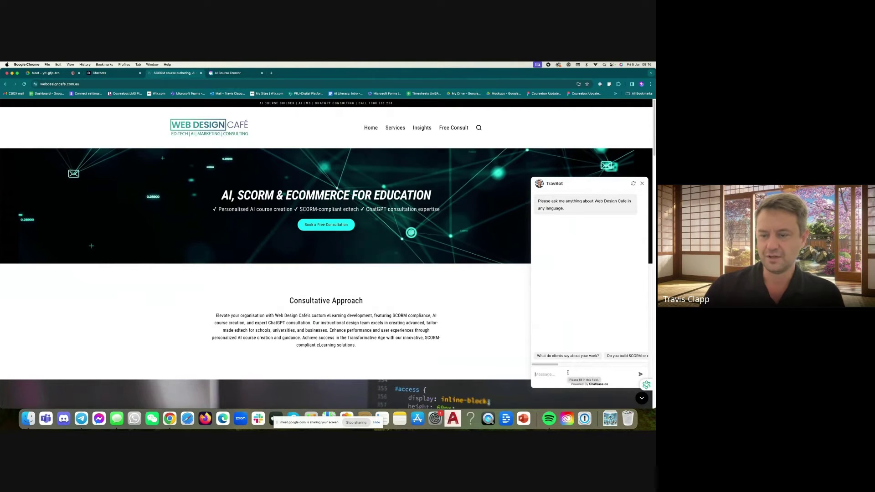
- Ask TravBot what clients say about their work and whether they build SCORM courses
left_click(570, 356)
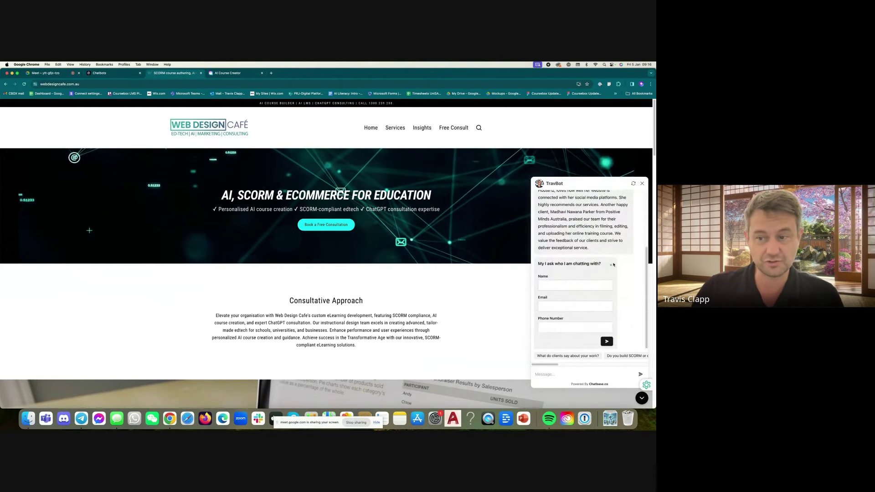
left_click(612, 275)
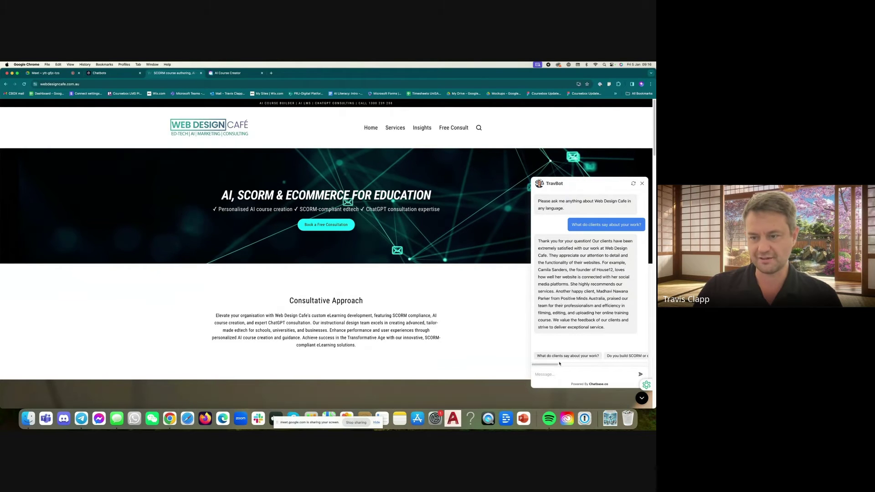
left_click_drag(550, 365, 551, 366)
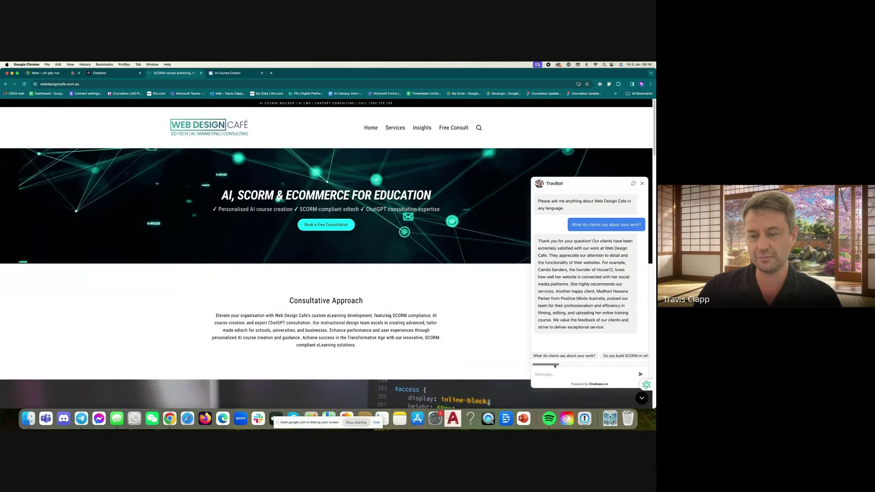
left_click_drag(555, 366, 560, 366)
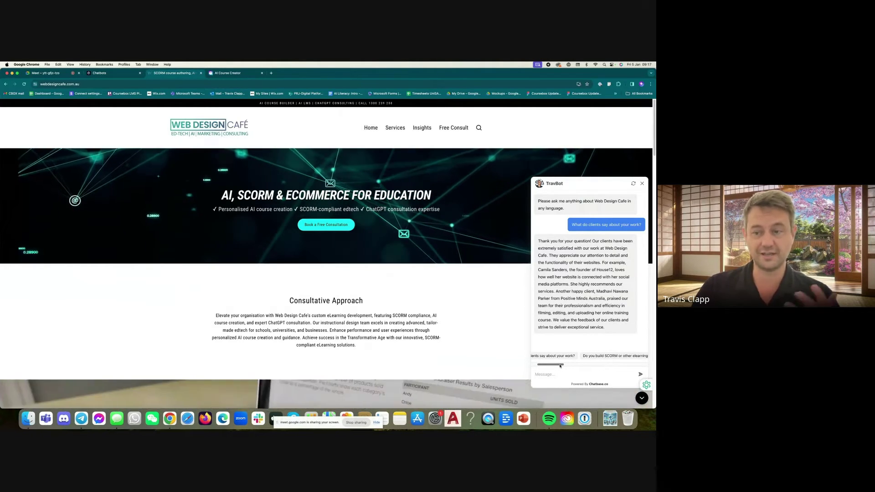
left_click_drag(560, 366, 576, 359)
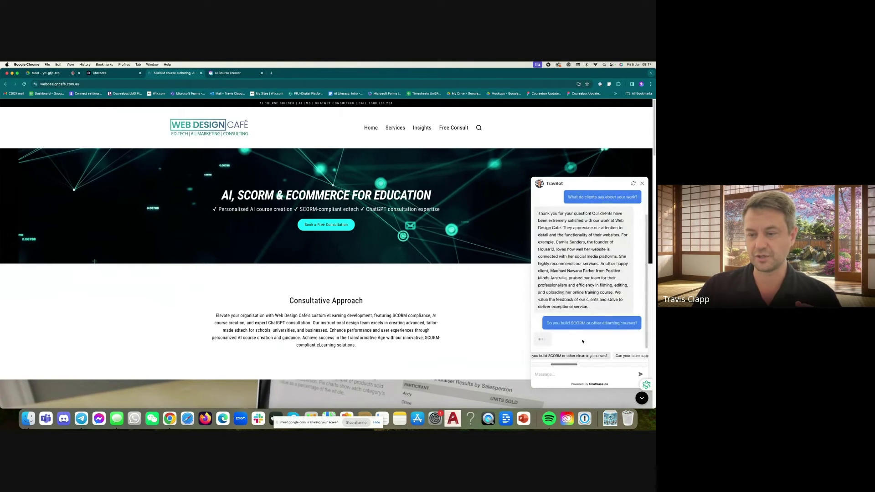
left_click(576, 357)
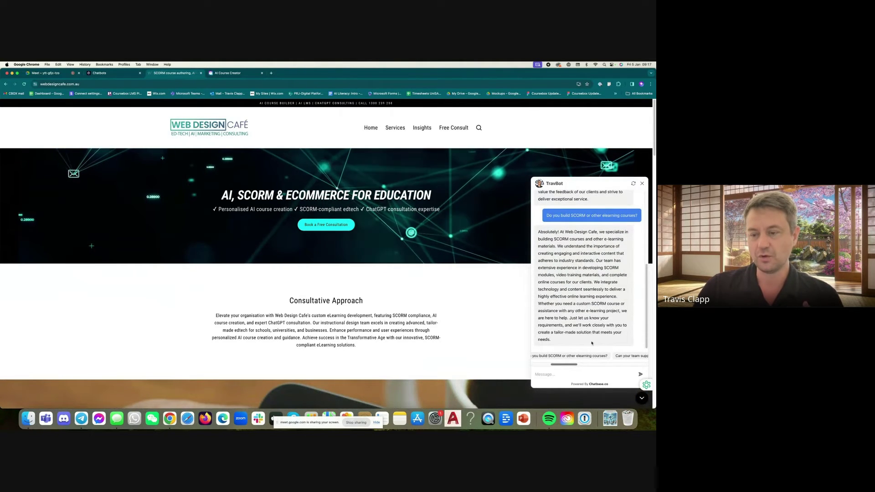
- Ask TravBot in the chat box who the site's founder is
left_click(566, 374)
type("Who is tr")
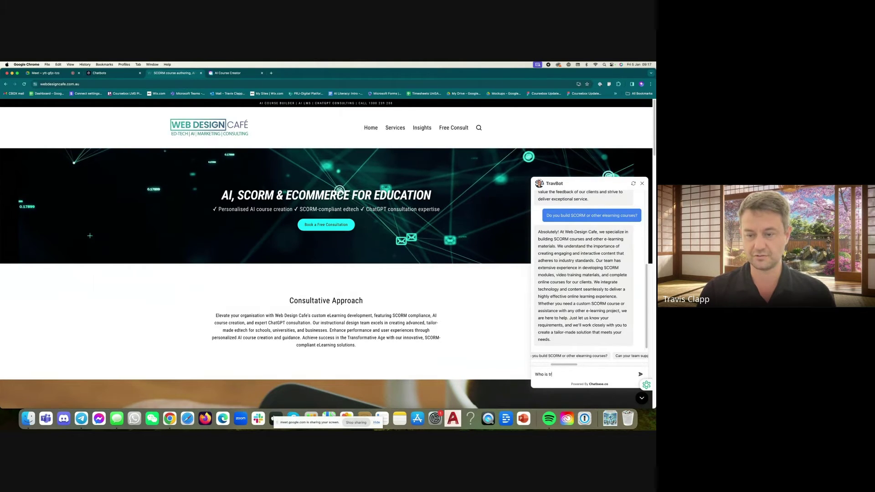
type("avis?")
key("Return")
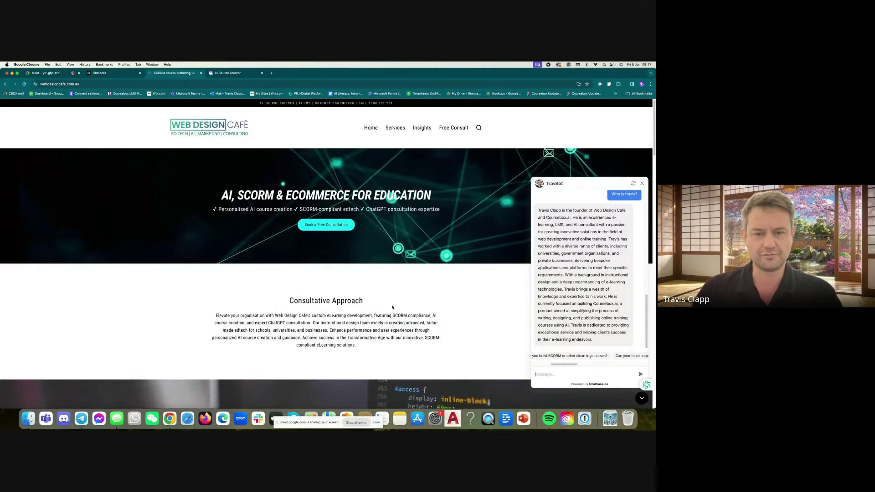
- Ask Coursebox's Bob 'How can I create a certificate?', then go back to the Chatbase chatbot list
left_click(224, 75)
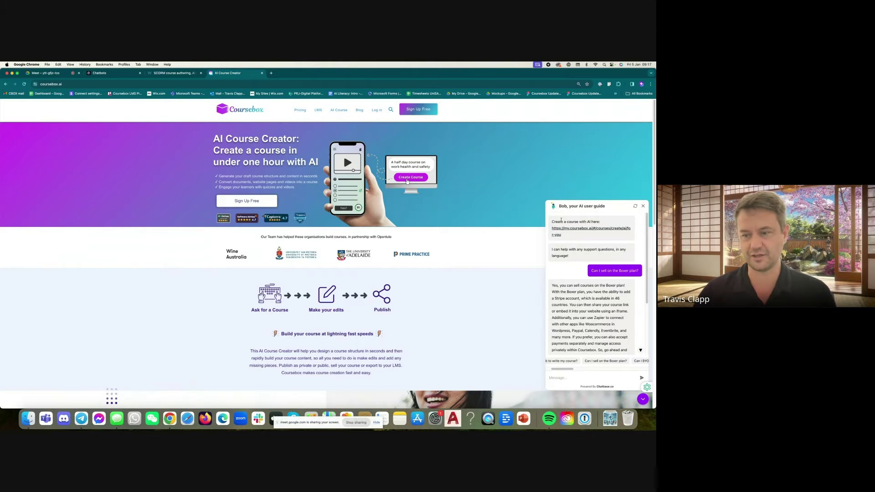
left_click_drag(569, 370, 647, 375)
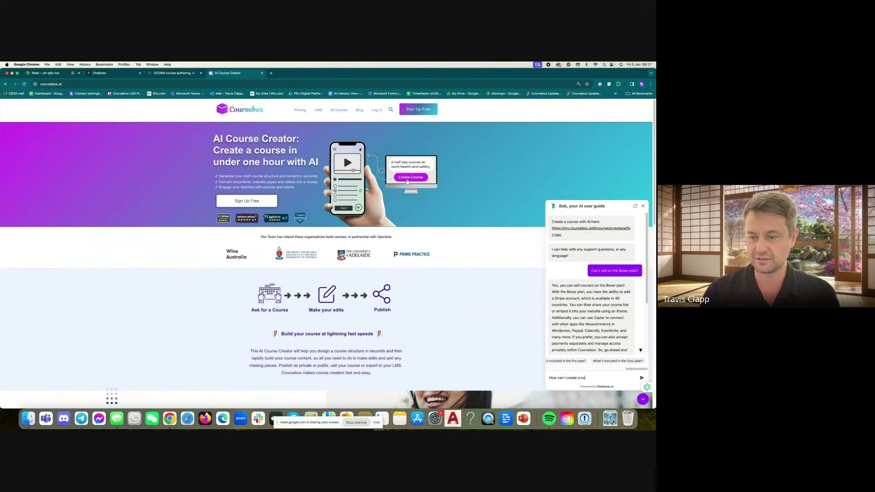
type("te?")
key("Return")
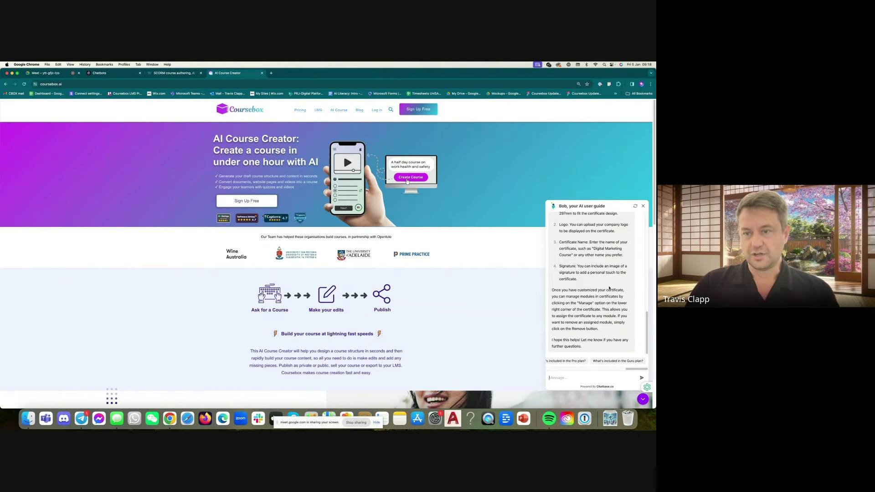
left_click(117, 75)
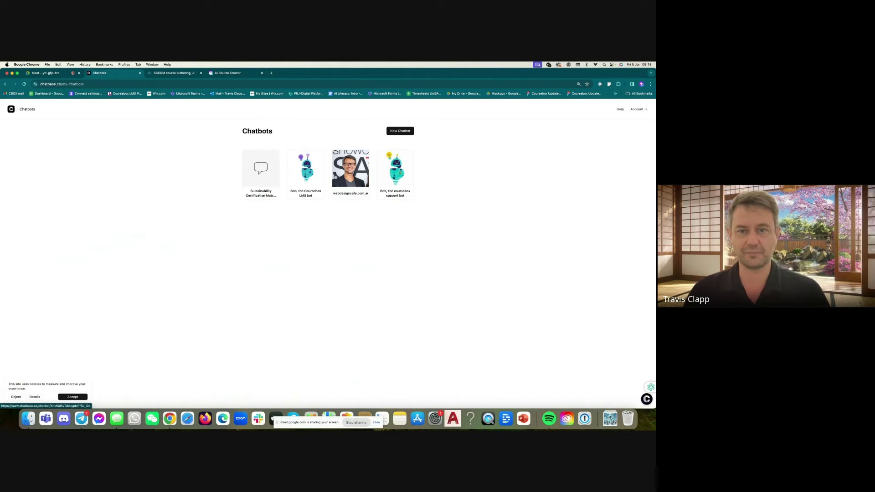
- Open 'Bob, the coursebox support bot' and highlight its name and welcome messages
left_click(393, 180)
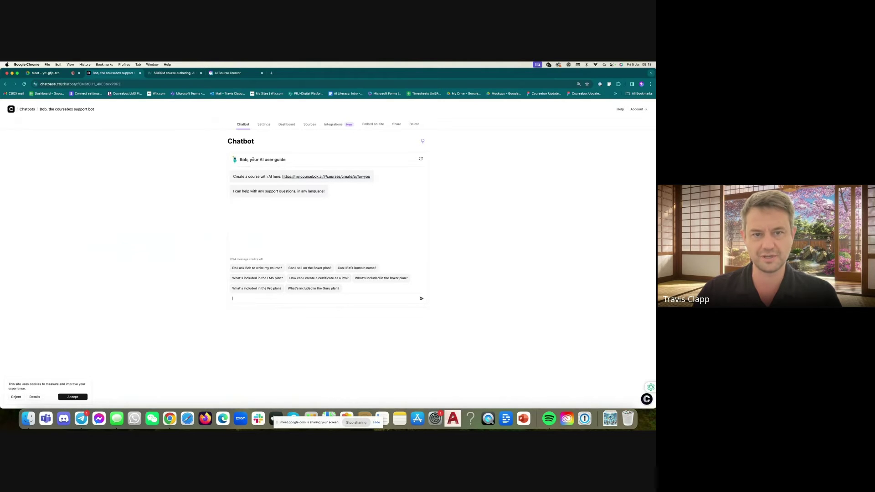
left_click_drag(250, 159, 289, 160)
triple_click(288, 159)
left_click(250, 178)
left_click_drag(231, 178, 330, 191)
triple_click(330, 191)
left_click(270, 141)
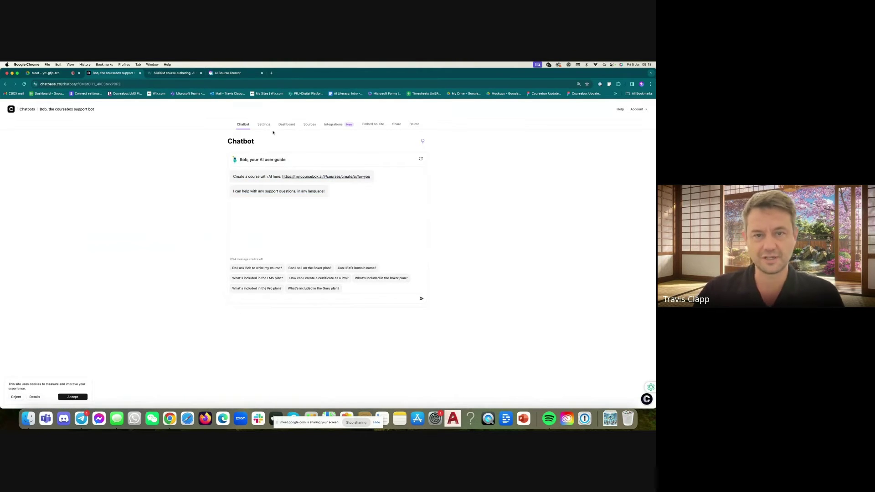
- Review the bot's Model settings, keeping gpt-3.5-turbo, and move on to Chat Interface
left_click(264, 125)
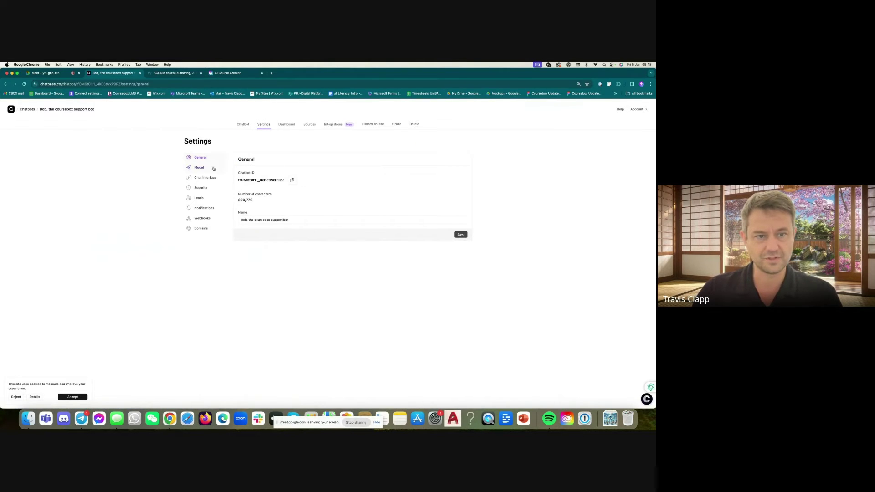
left_click(199, 168)
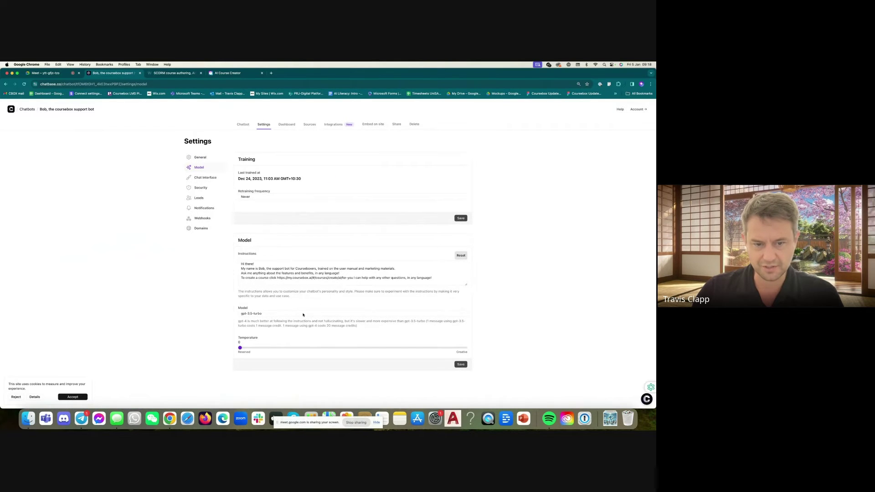
left_click(253, 315)
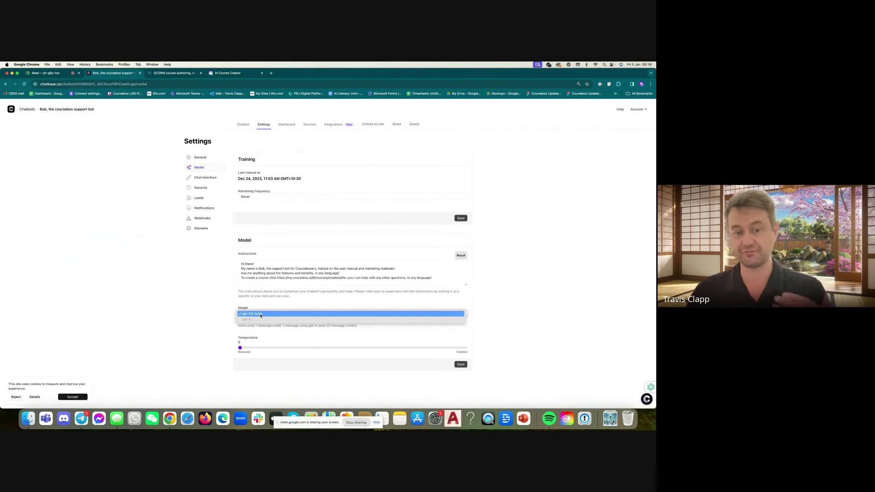
left_click(261, 314)
left_click(205, 177)
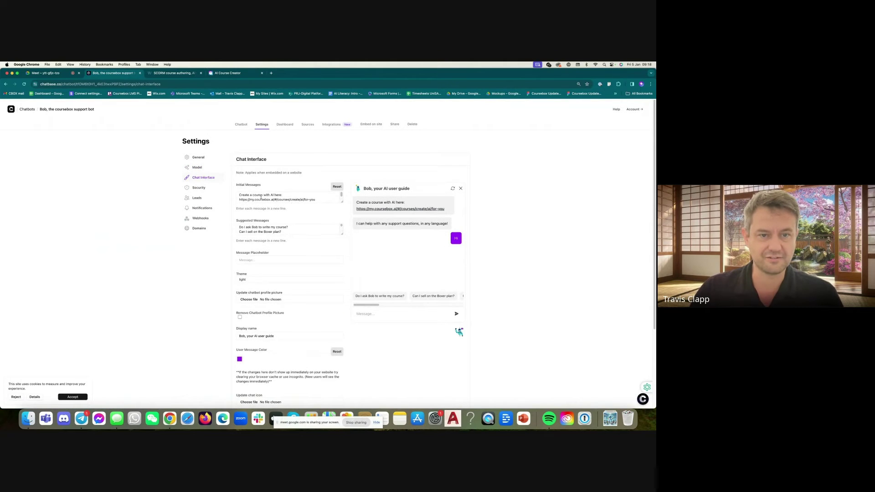
left_click(254, 195)
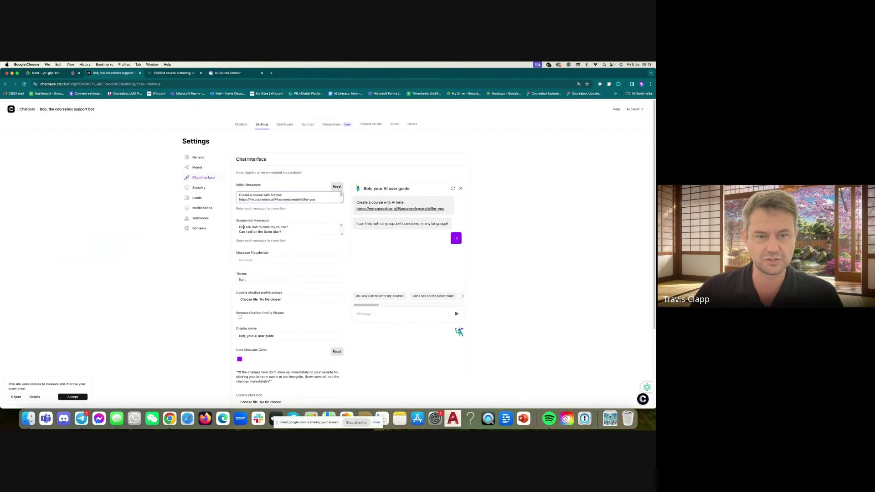
scroll(253, 240, "down", 2)
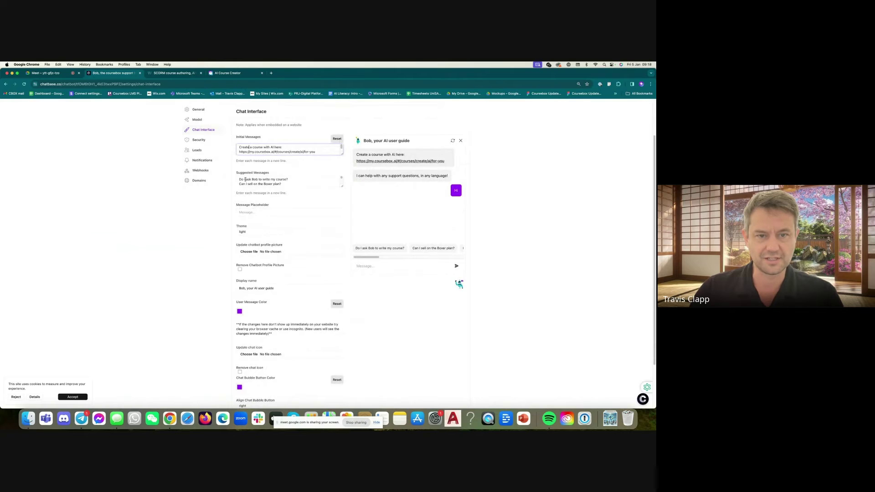
left_click_drag(244, 180, 274, 193)
left_click(199, 237)
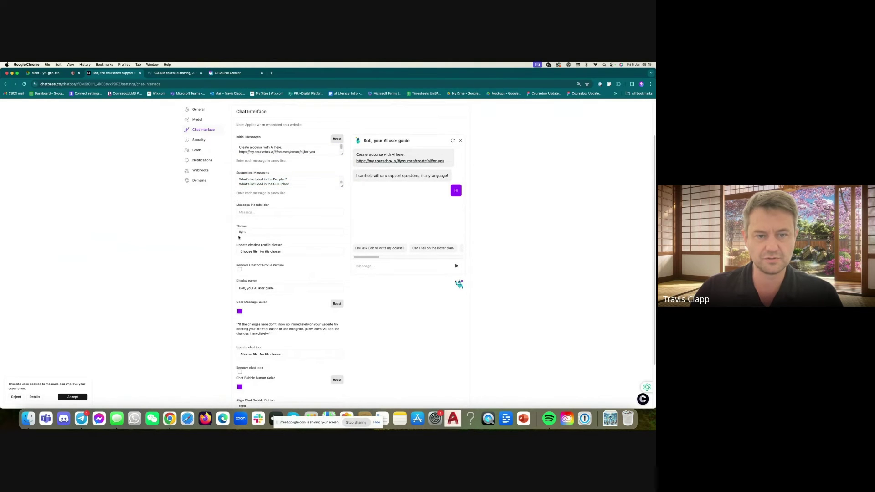
key("Tab")
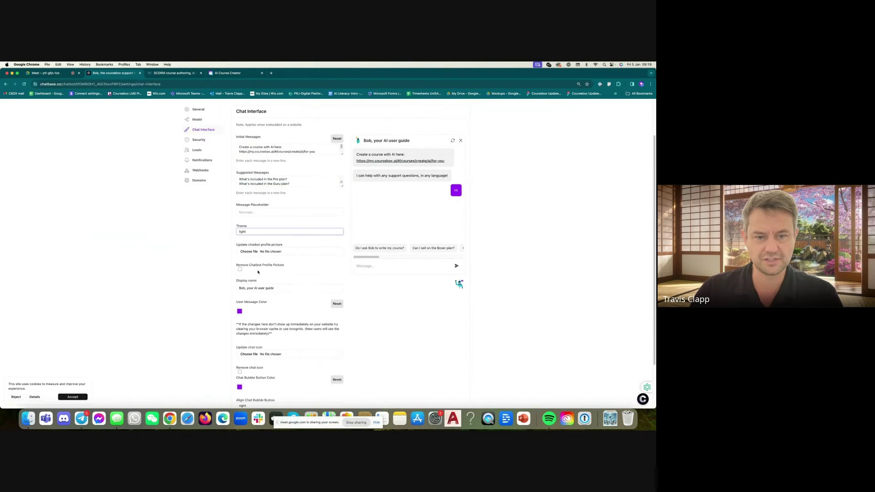
scroll(250, 258, "down", 1)
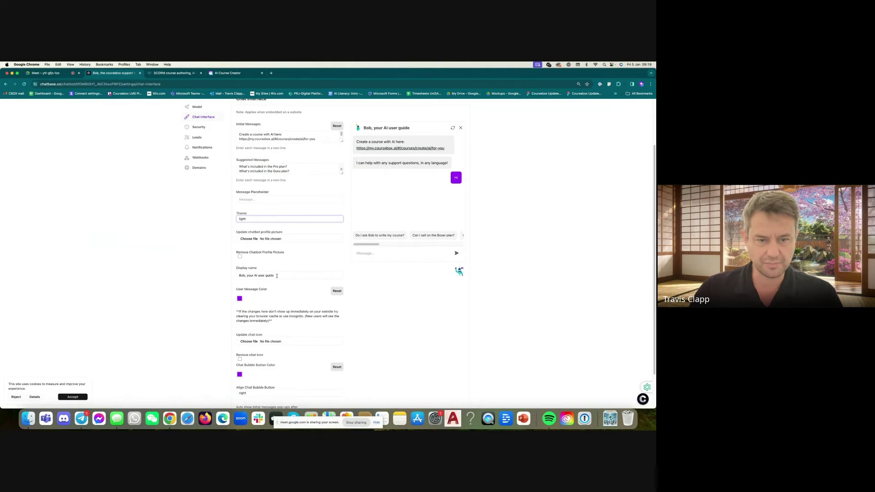
scroll(255, 340, "down", 3)
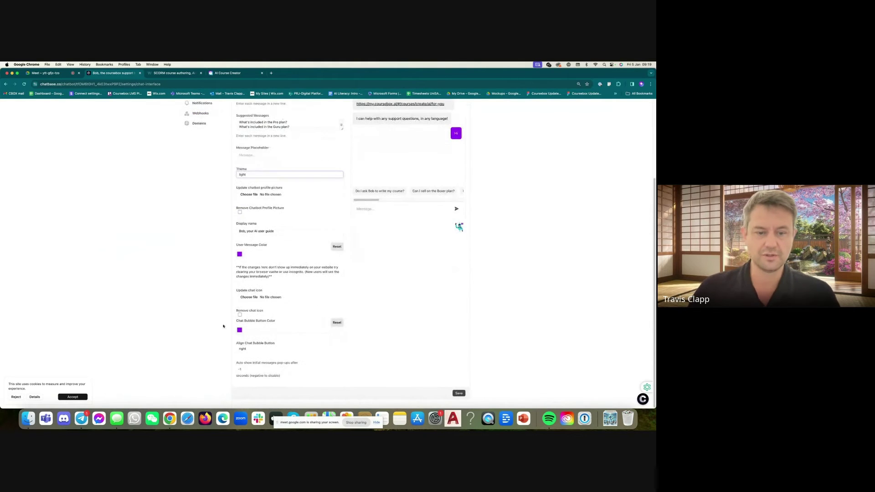
- Look through the Security and Leads settings, then view the Dashboard chat logs
scroll(352, 340, "up", 5)
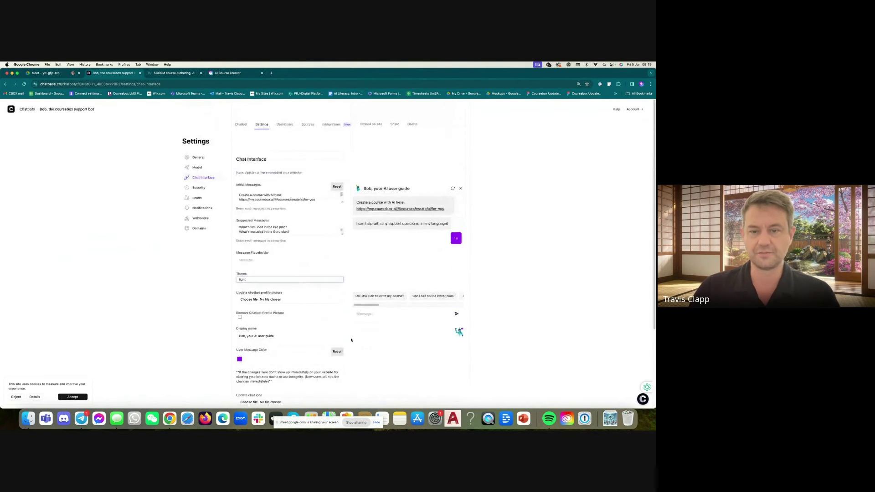
left_click(198, 188)
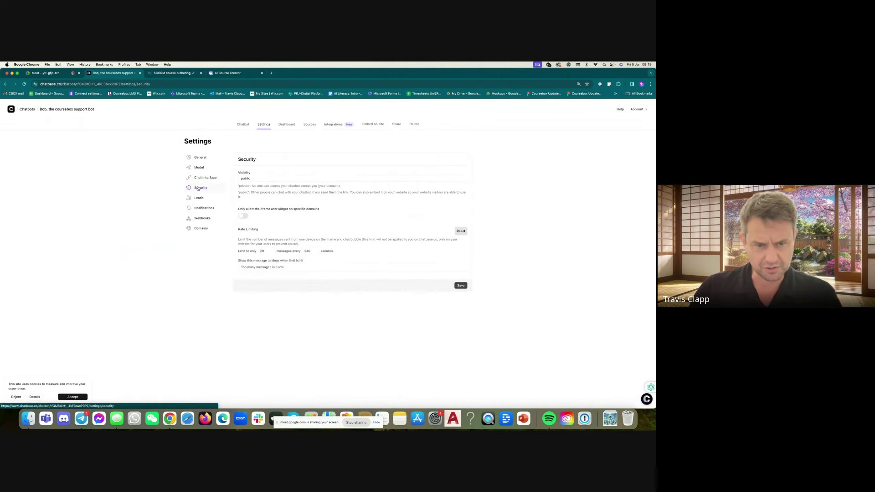
left_click(199, 198)
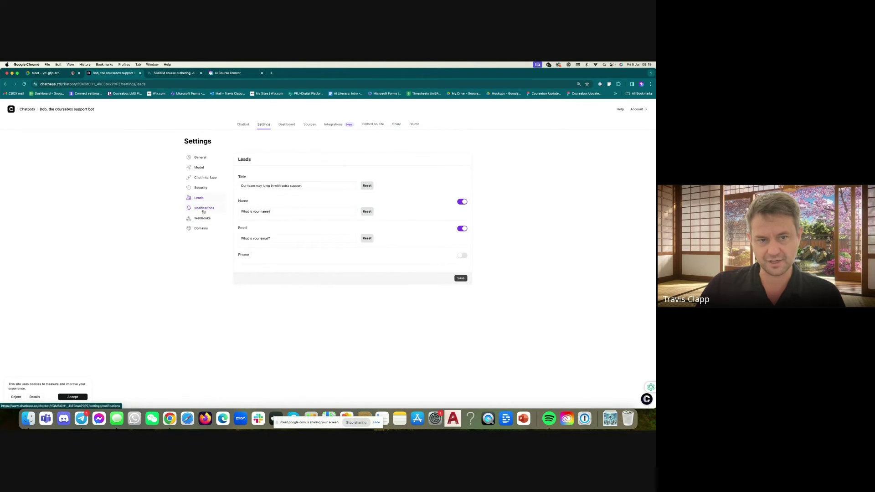
left_click(288, 124)
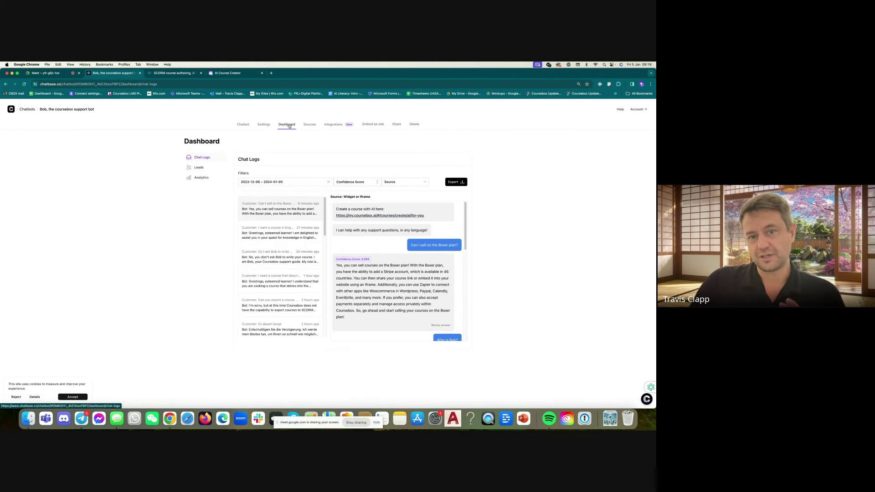
- Check the chat log date-range calendar and source filter without changing them
left_click(268, 180)
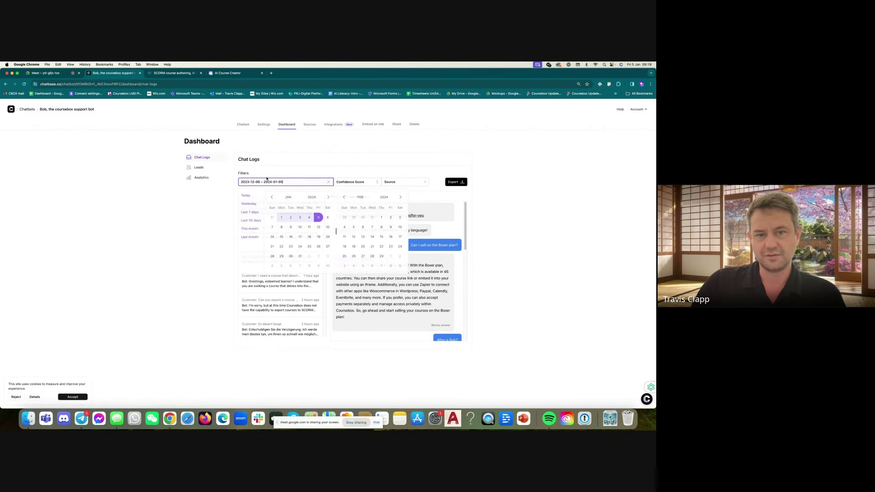
left_click(300, 189)
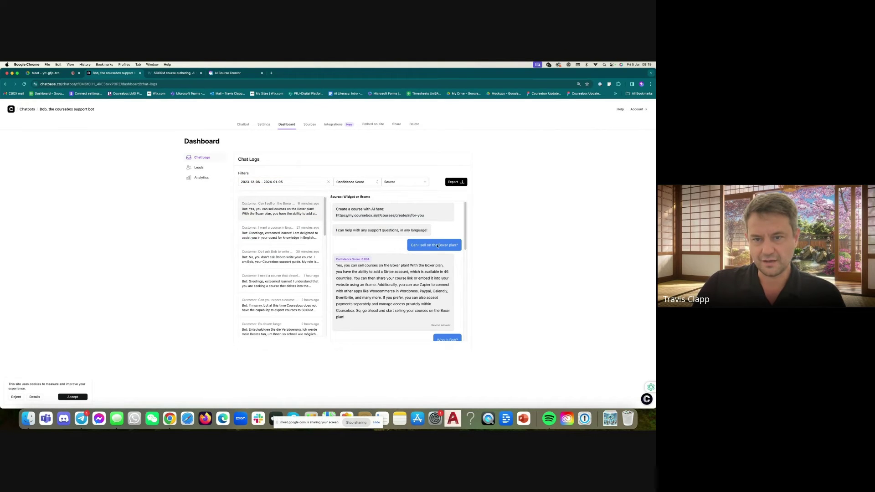
left_click(424, 182)
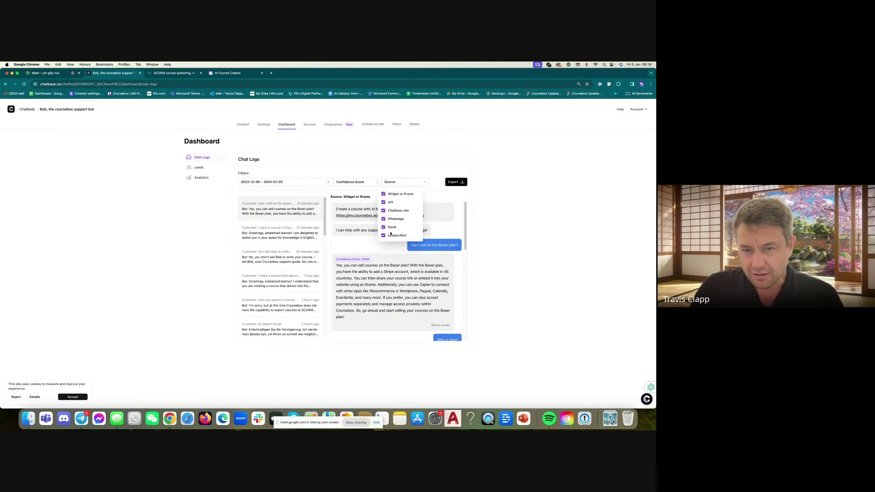
left_click(418, 181)
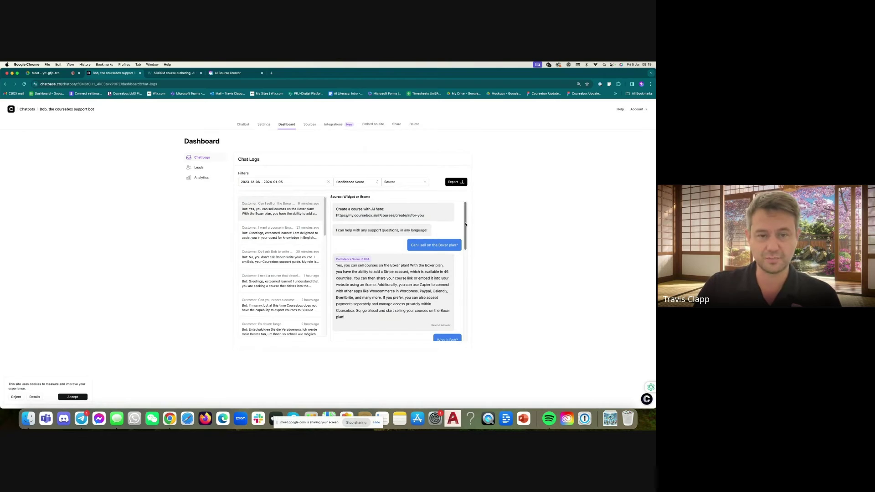
- Scroll the chat logs and read another customer's conversation
scroll(411, 267, "down", 10)
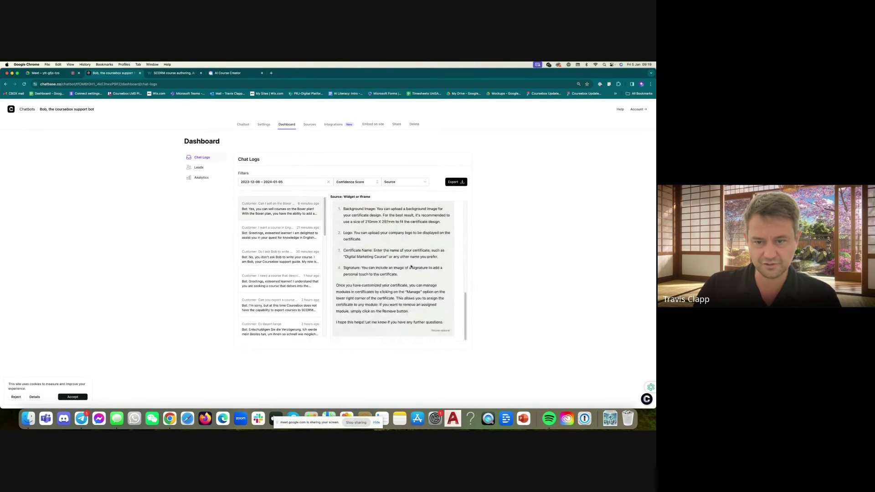
scroll(410, 287, "up", 10)
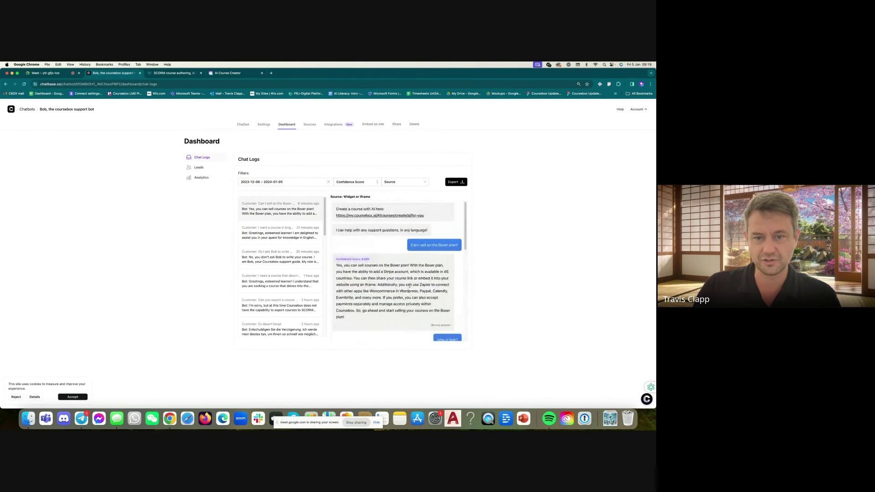
scroll(283, 234, "down", 1)
left_click(283, 237)
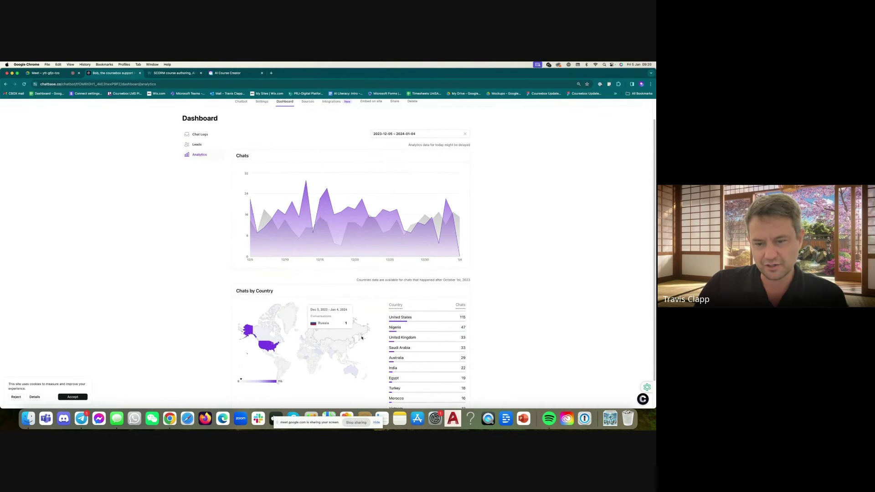
scroll(423, 335, "down", 2)
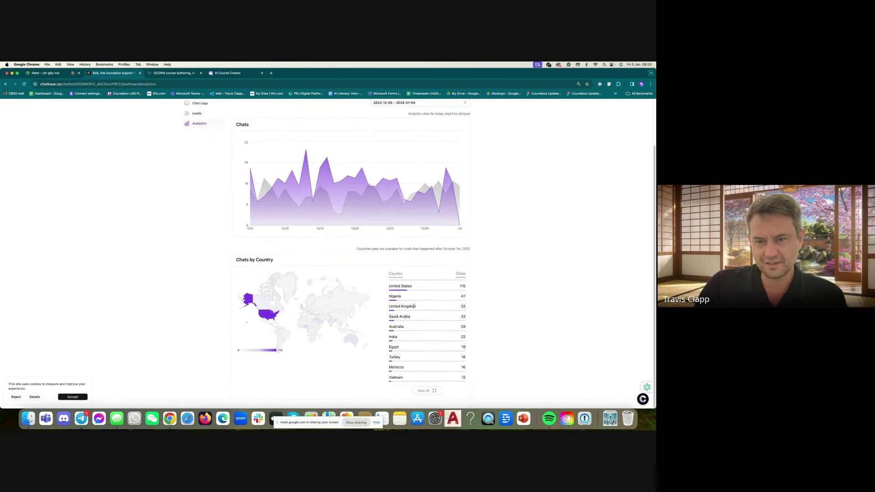
scroll(410, 301, "up", 3)
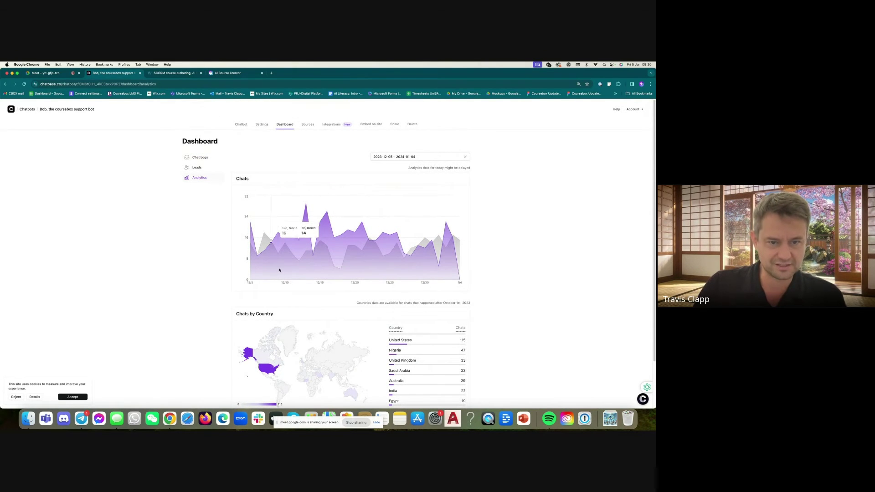
- Review the bot's training Sources, noting txt as a supported file type, and the plain-text content
left_click(310, 128)
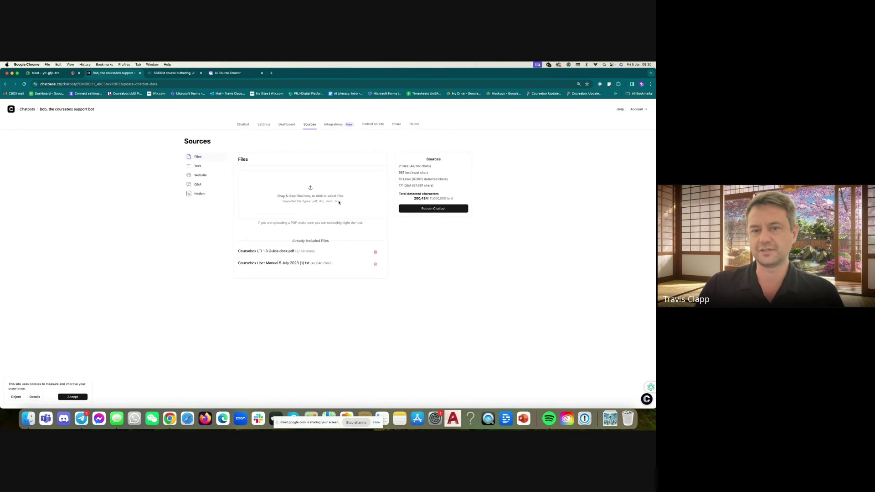
double_click(335, 201)
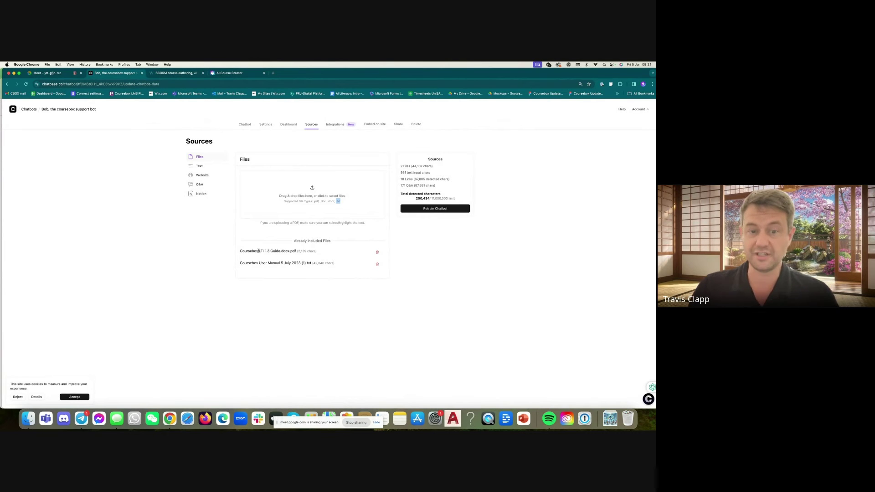
left_click(200, 167)
left_click(304, 228)
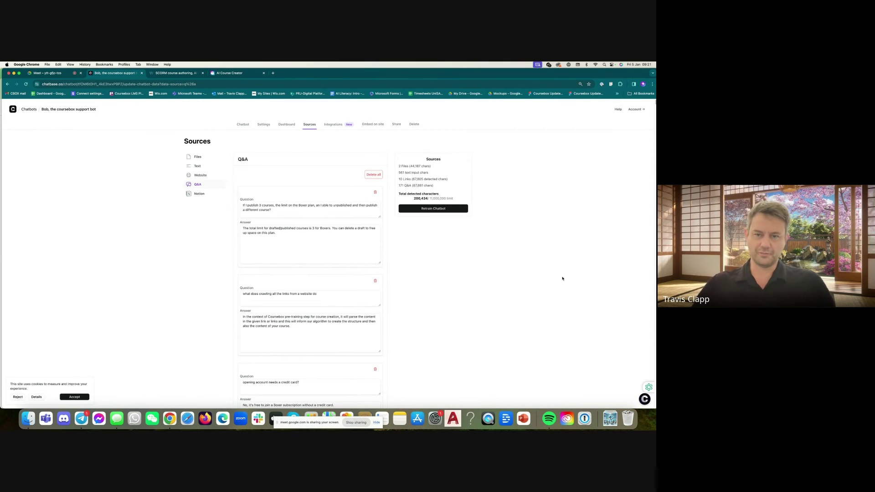
scroll(518, 246, "down", 3)
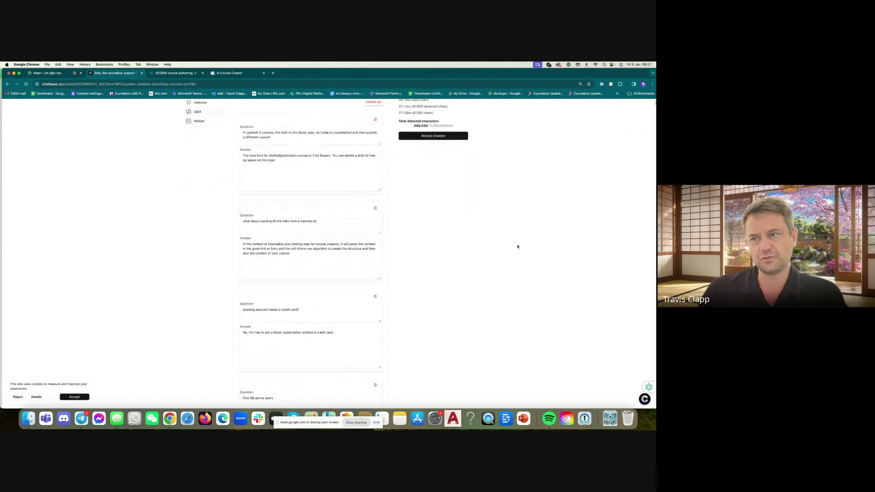
scroll(428, 205, "down", 10)
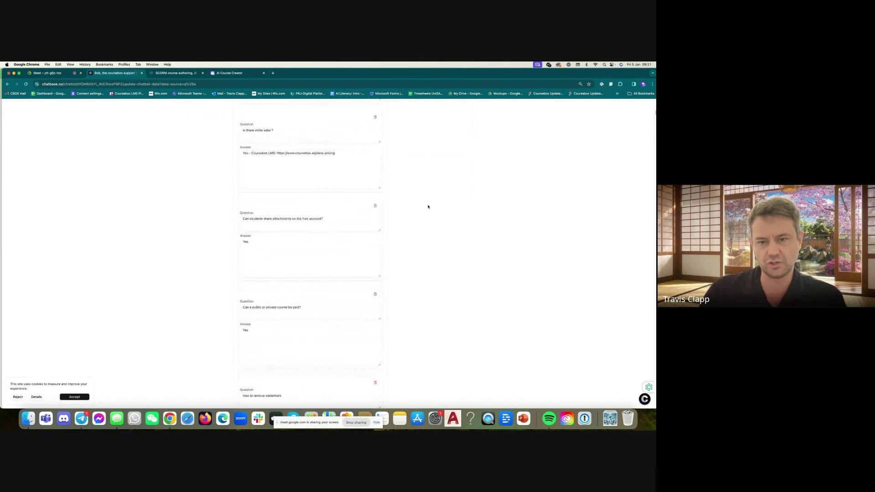
scroll(428, 207, "up", 15)
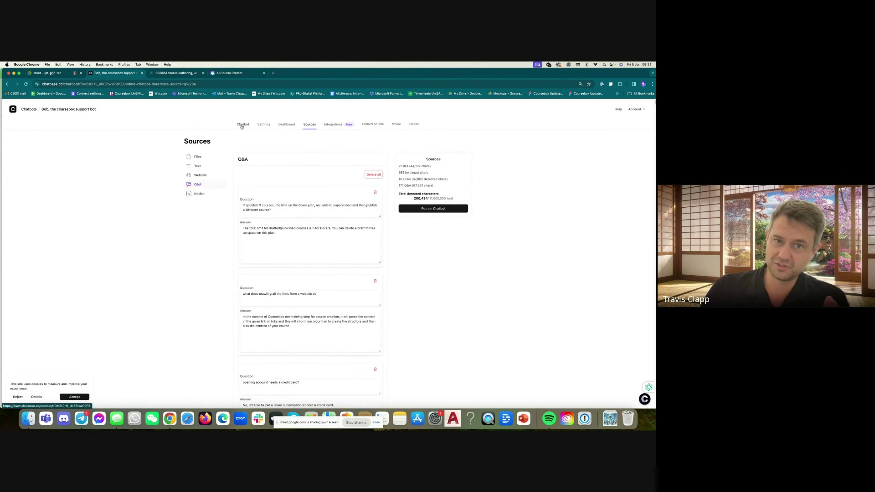
left_click(286, 124)
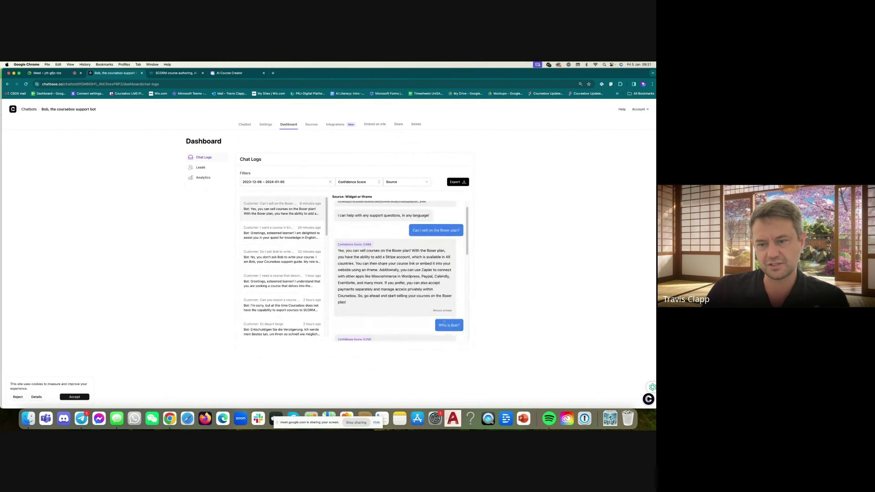
scroll(410, 264, "down", 3)
left_click(442, 244)
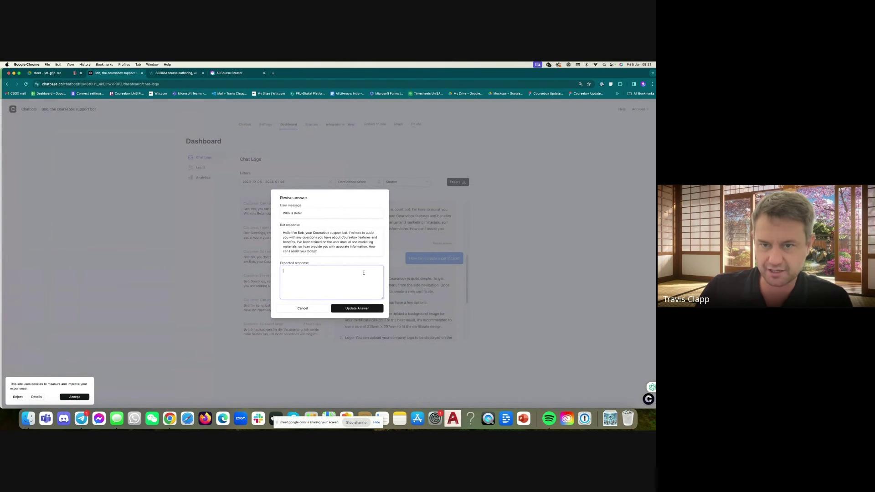
left_click(357, 309)
left_click(311, 124)
left_click(198, 184)
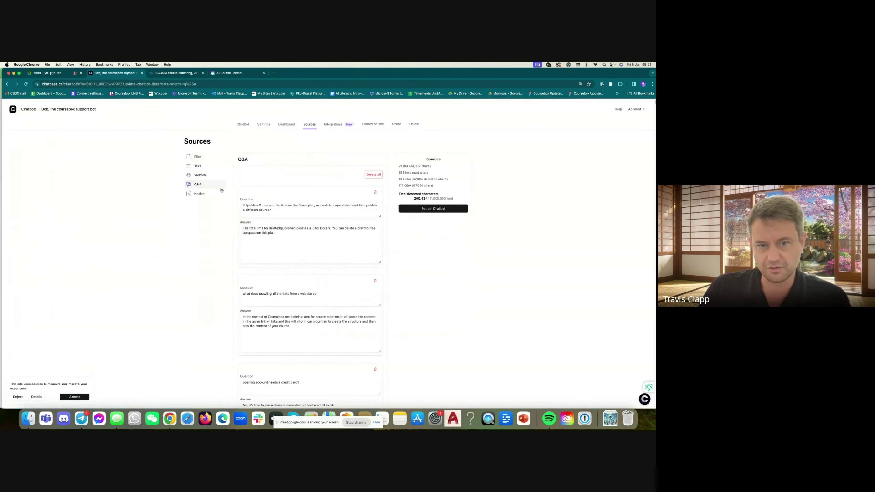
- Review the bot's iframe and script embed code in Integrations, then bring up its shareable link
left_click(338, 124)
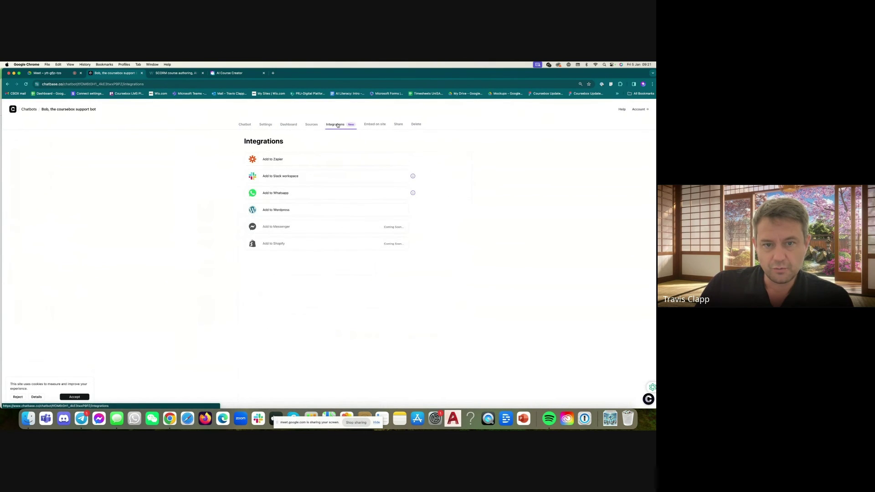
left_click(375, 125)
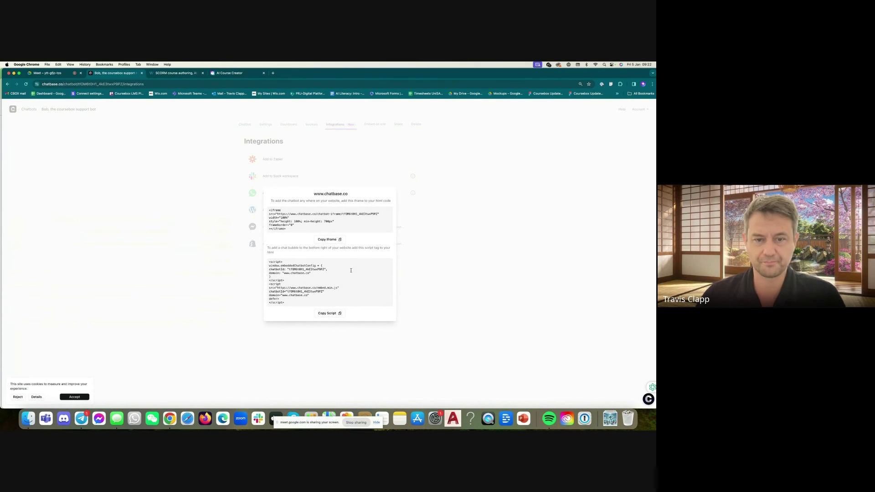
left_click(363, 152)
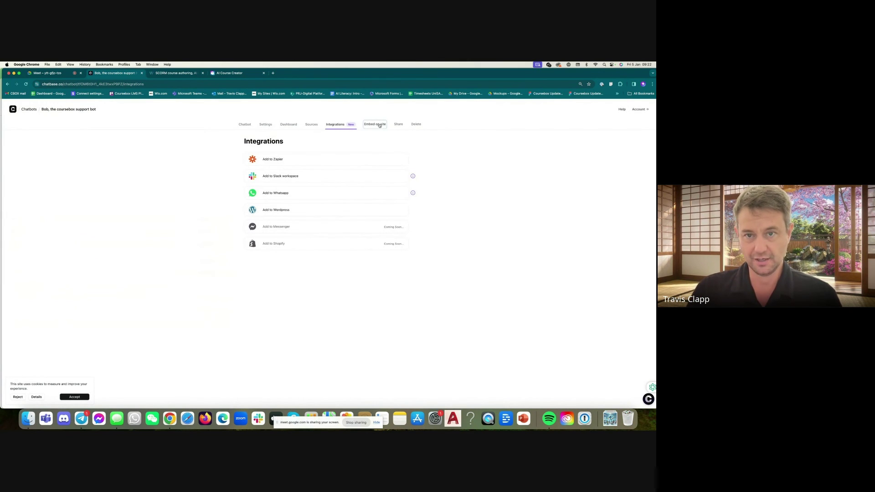
left_click(399, 124)
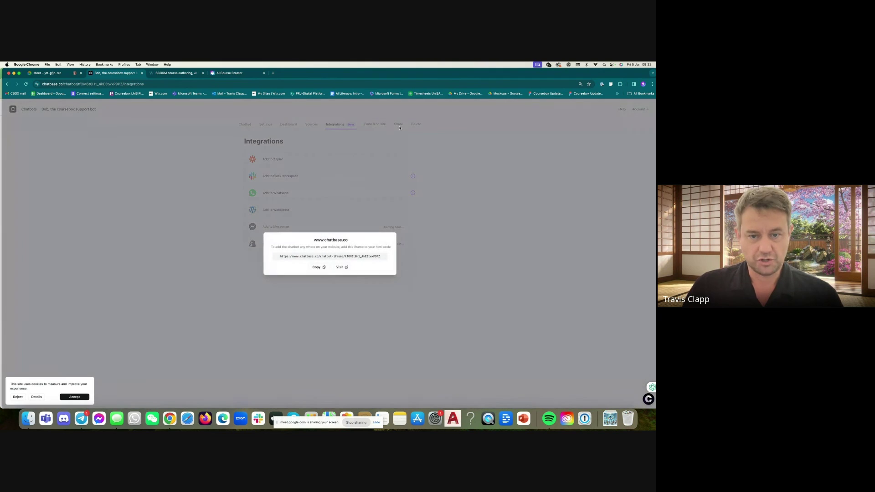
- Open the support bot's public chat page in a separate tab and select its web address
left_click(342, 267)
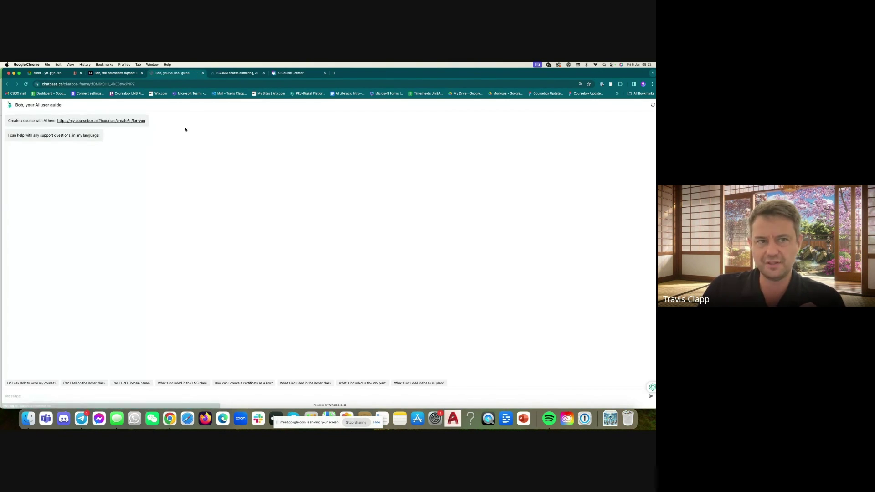
left_click(139, 85)
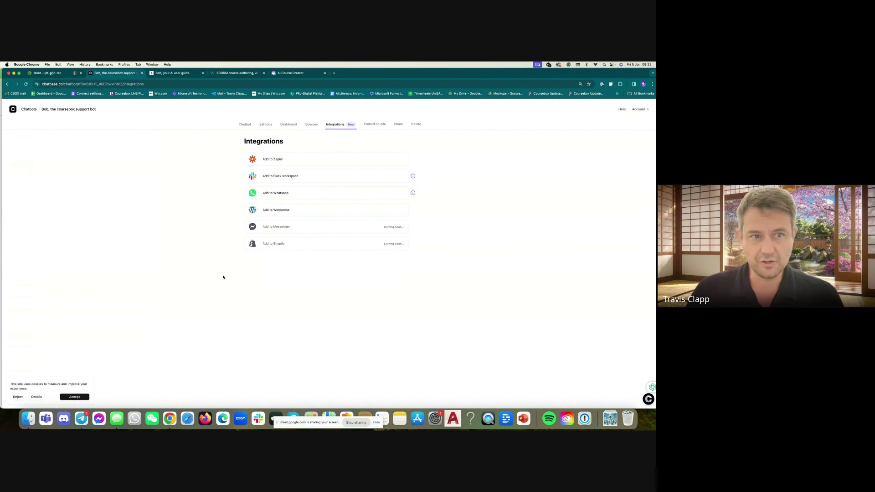
- Return to the Coursebox site and scroll up to Bob's earlier replies about certificates
left_click(287, 74)
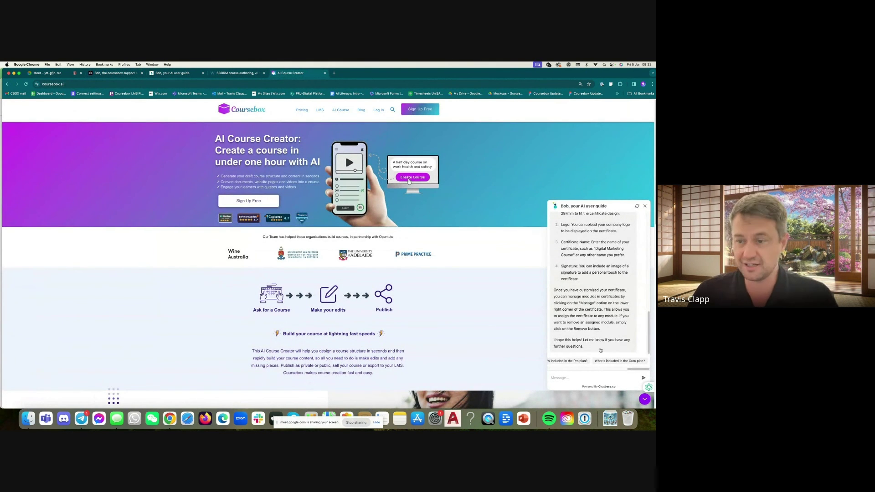
scroll(605, 337, "up", 10)
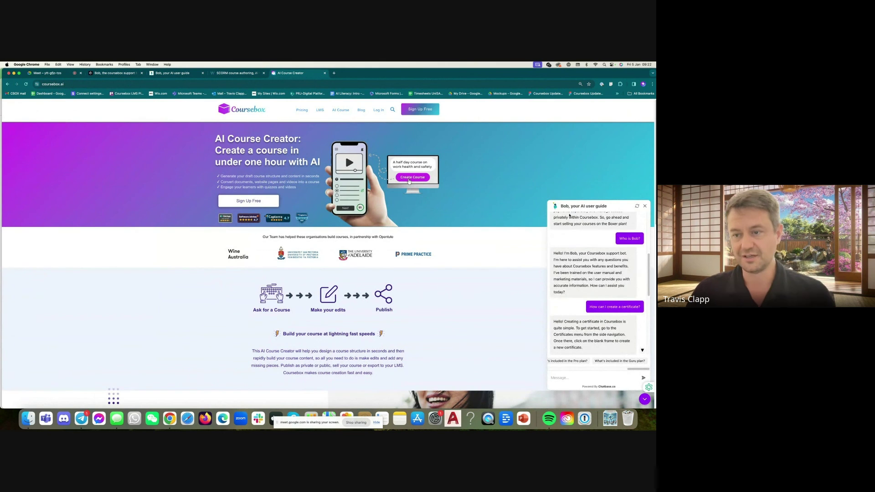